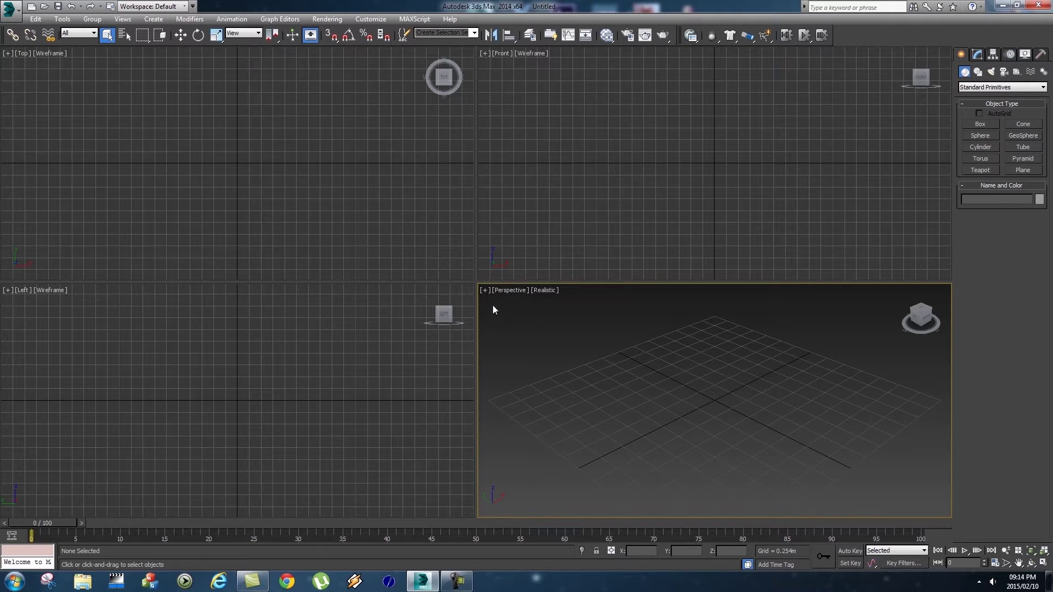
Step: Maximize the Perspective viewport so the empty scene fills a single view
left_click(485, 289)
Step: Orbit the view to face the grid, then draw a first box and a yellow box
left_click(521, 300)
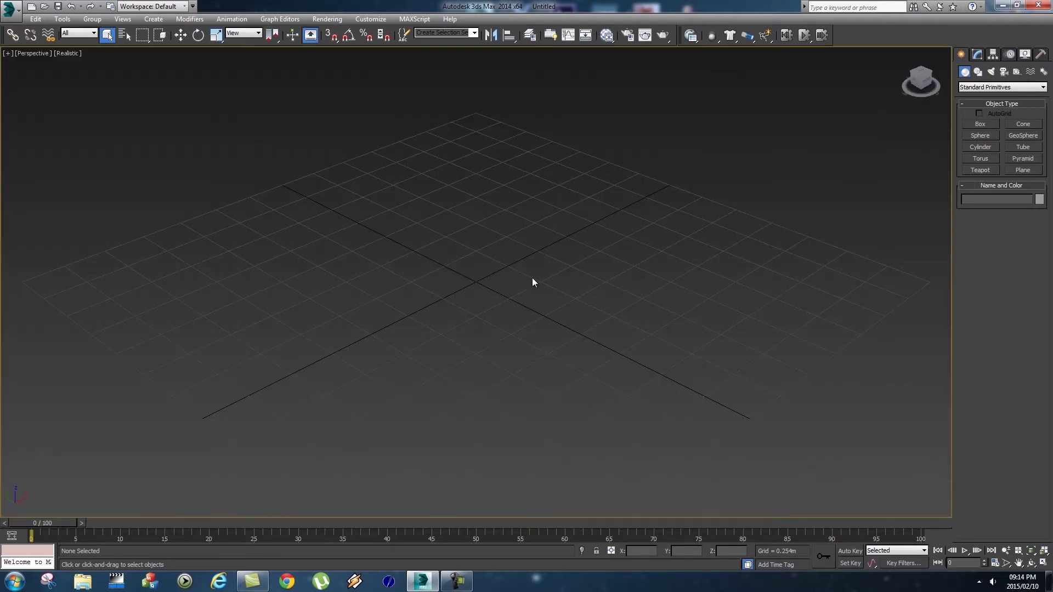
middle_click_drag(520, 320, 663, 326, "alt")
left_click(974, 124)
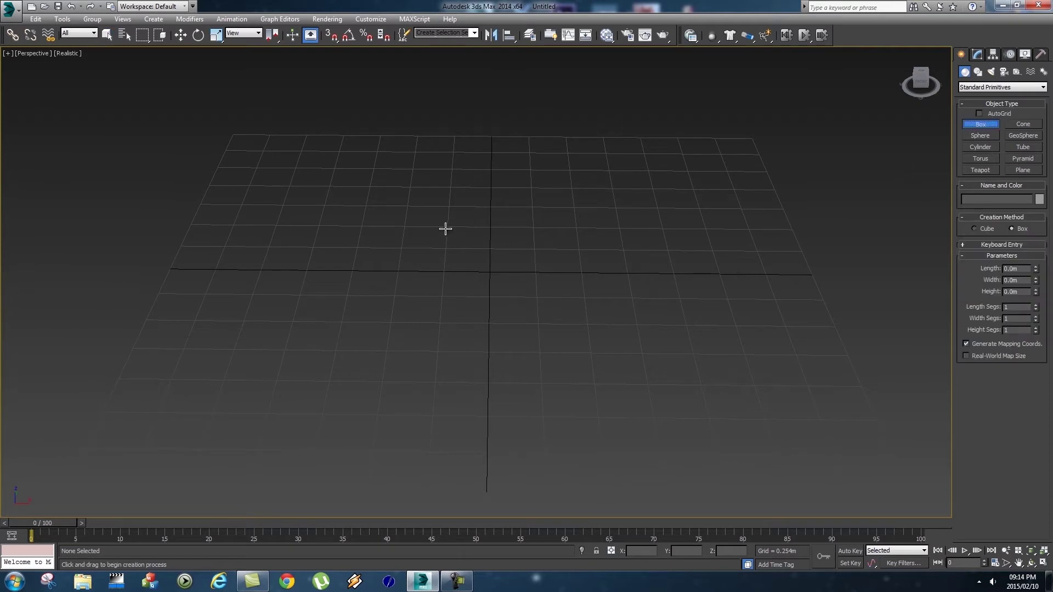
left_click_drag(313, 188, 399, 242)
left_click(392, 196)
left_click_drag(470, 264, 519, 286)
left_click(485, 382)
Step: Add a blue box at the lower left and a thin box on the right
left_click_drag(181, 373, 457, 436)
left_click(430, 384)
left_click_drag(720, 219, 790, 381)
left_click(804, 317)
Step: Draw a purple sphere near the lower right and stop creating objects
left_click(981, 136)
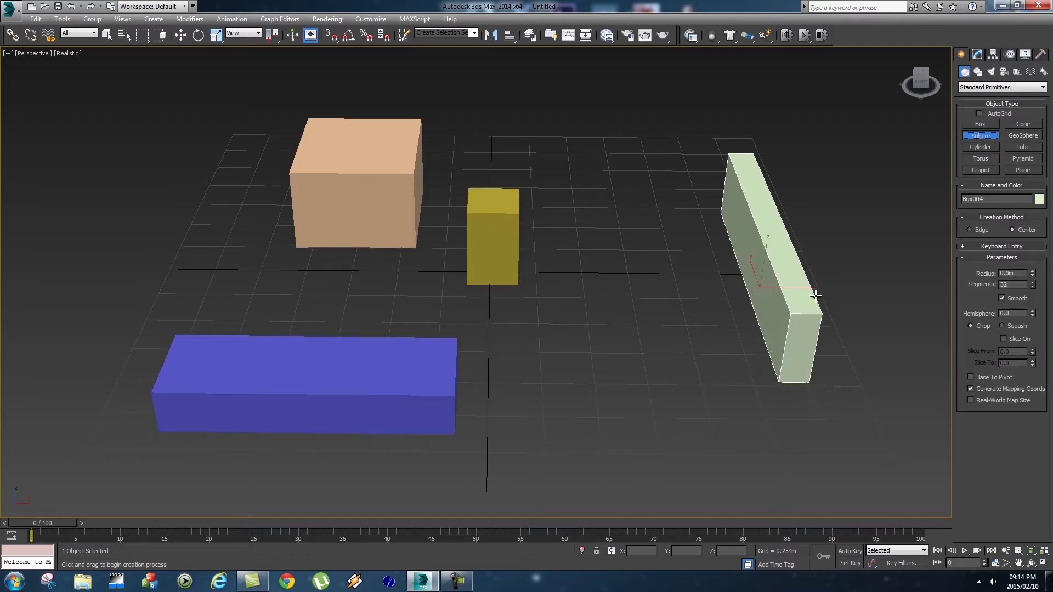
left_click_drag(699, 413, 725, 395)
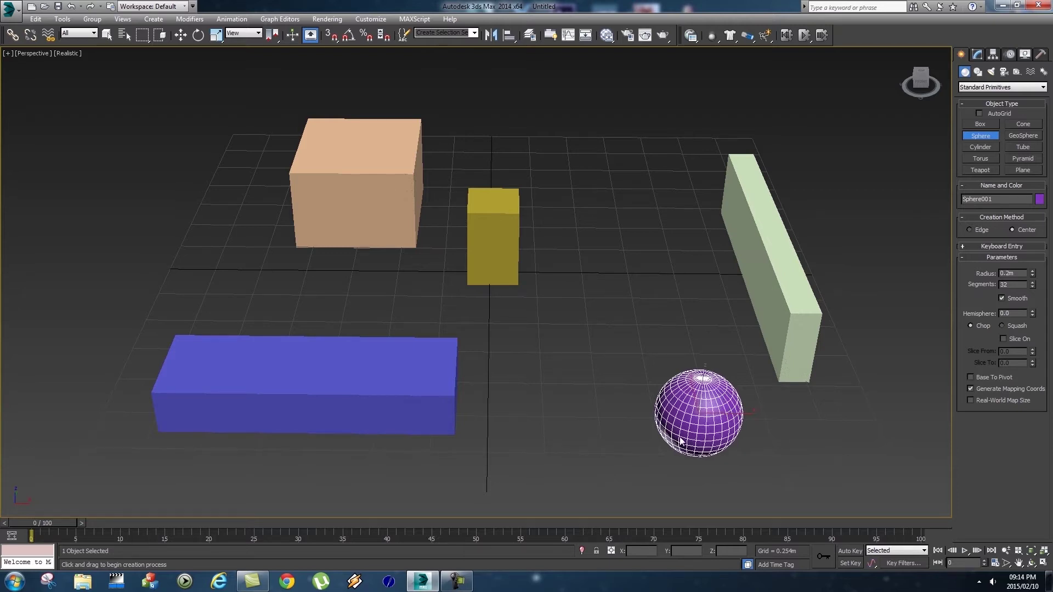
right_click(724, 395)
Step: Set the yellow box's X and Y positions to 0 in the status-bar transform fields
key("w")
left_click(490, 210)
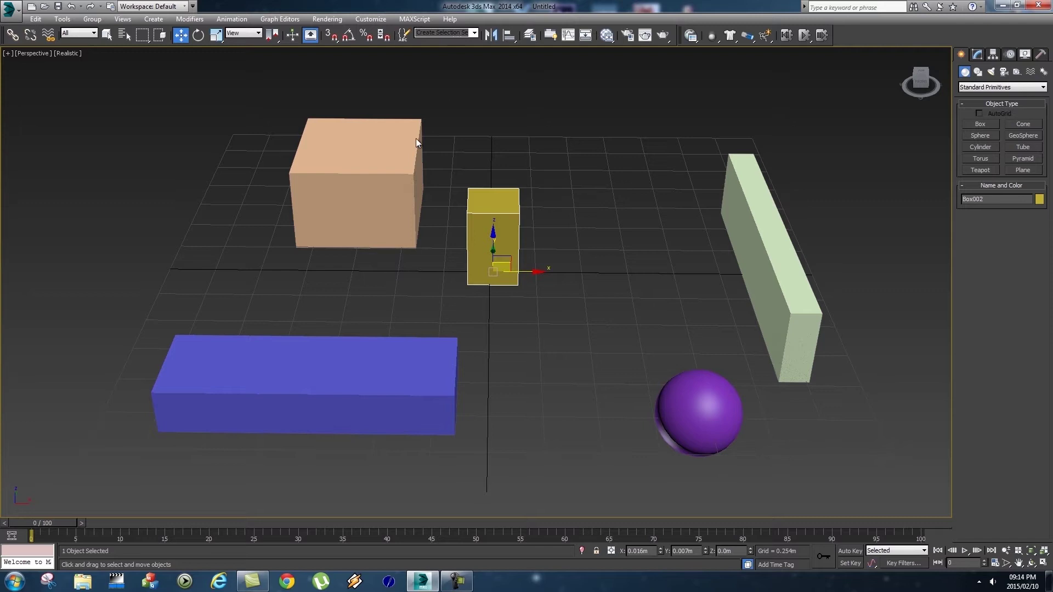
left_click(578, 275)
left_click(515, 239)
double_click(657, 553)
type("0")
key("Tab")
type("0")
key("Tab")
key("Tab")
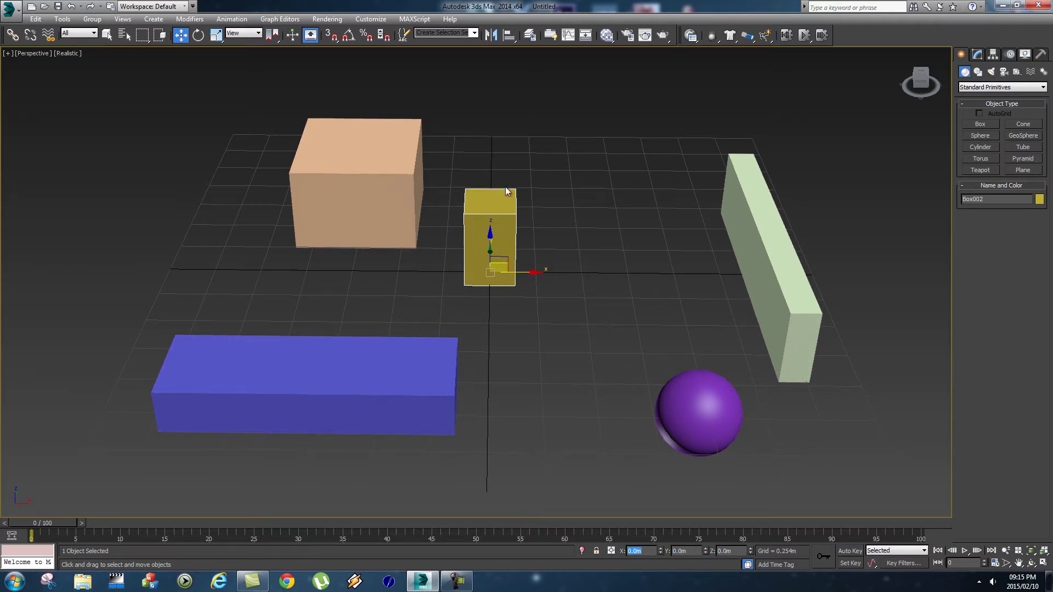
left_click(613, 305)
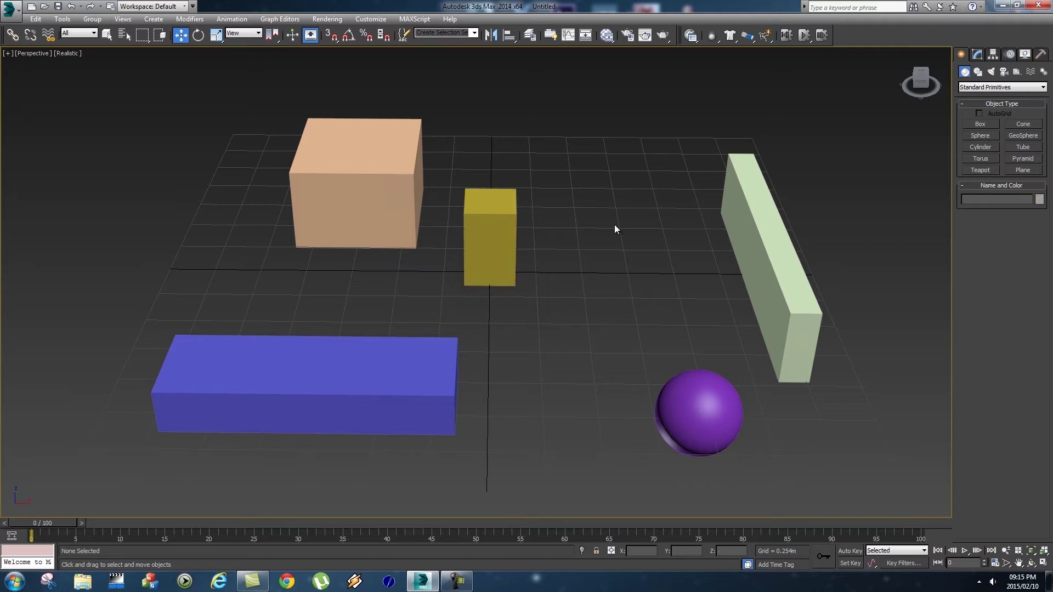
Step: Place a Point helper right of the yellow box with Display set to Box only, Cross unchecked
left_click(1019, 72)
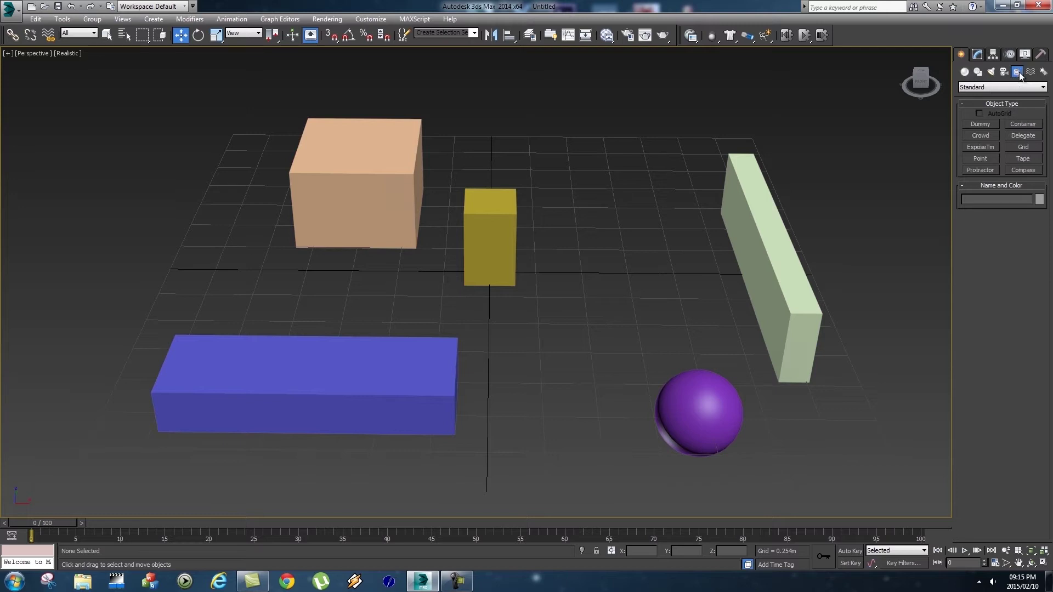
left_click(982, 158)
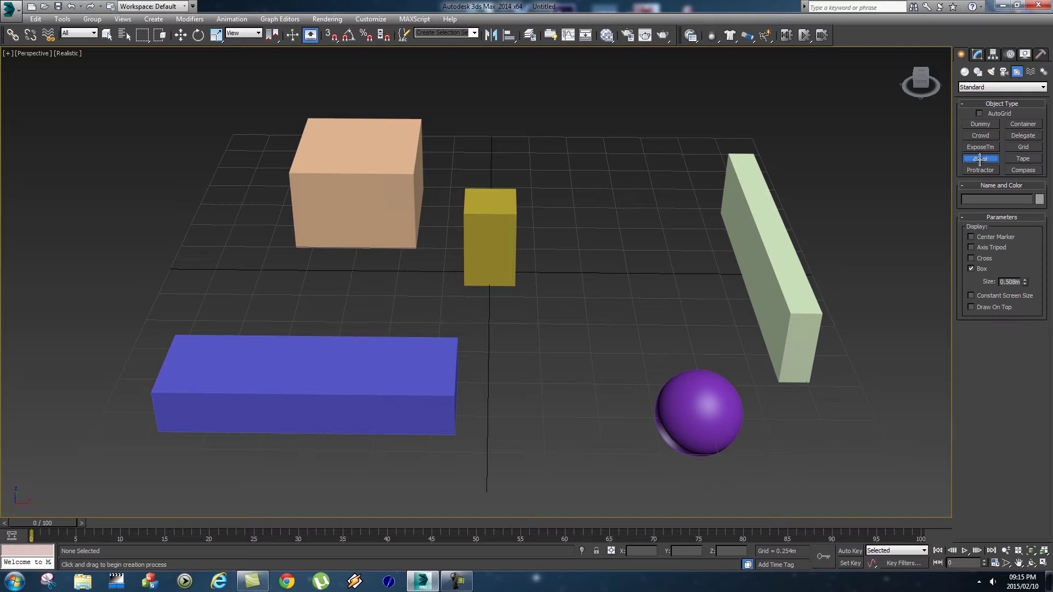
left_click(624, 296)
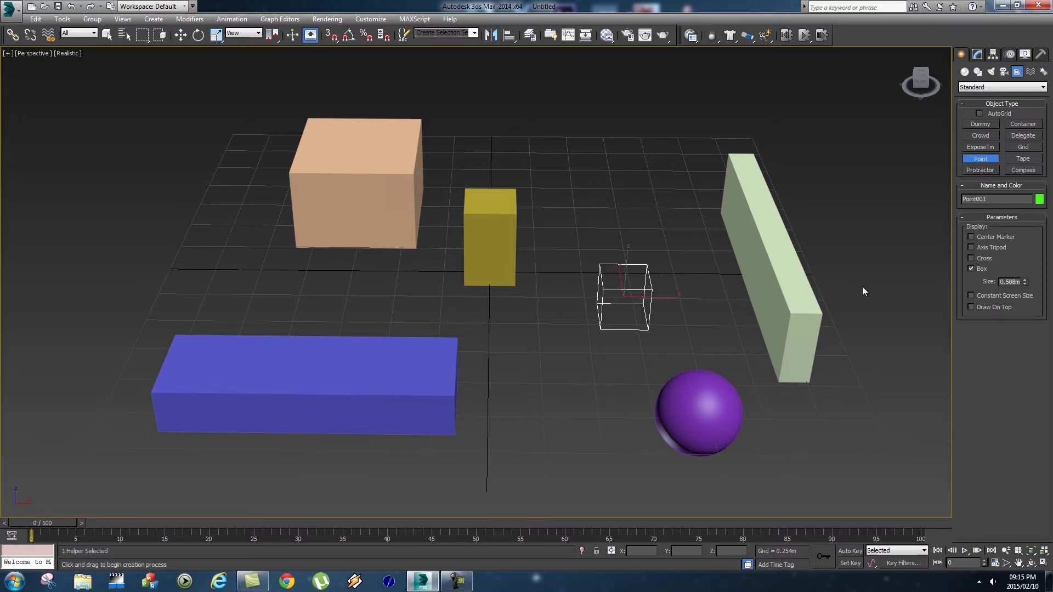
left_click(982, 259)
left_click(981, 269)
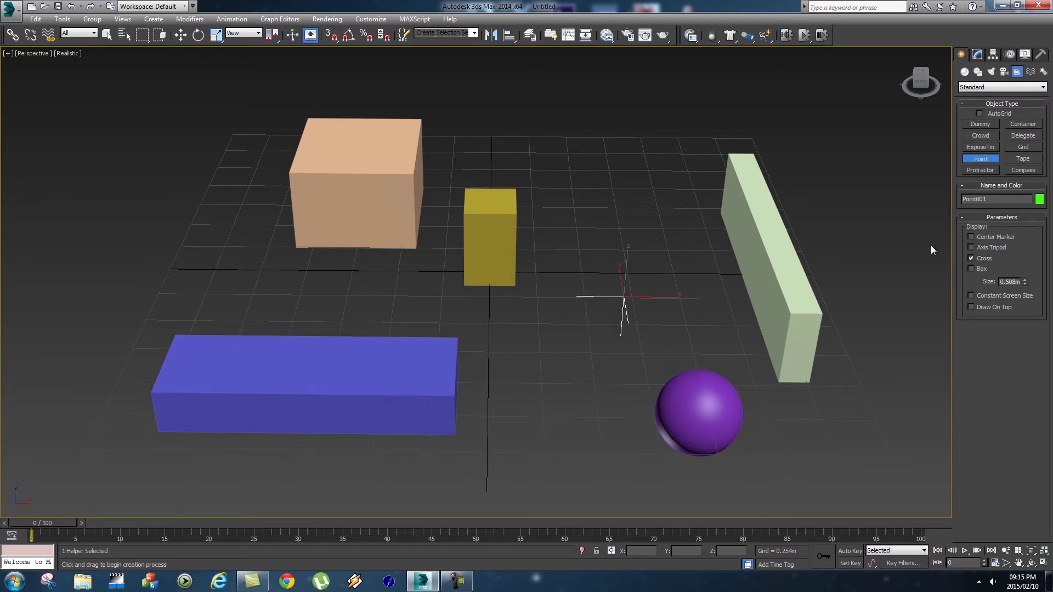
left_click(972, 270)
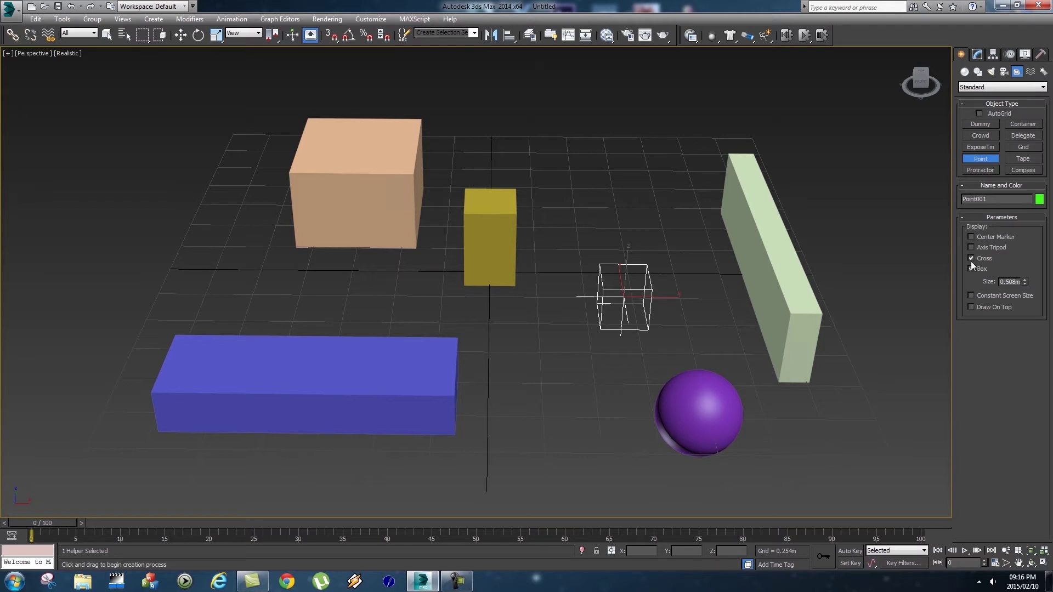
left_click(971, 258)
right_click(633, 309)
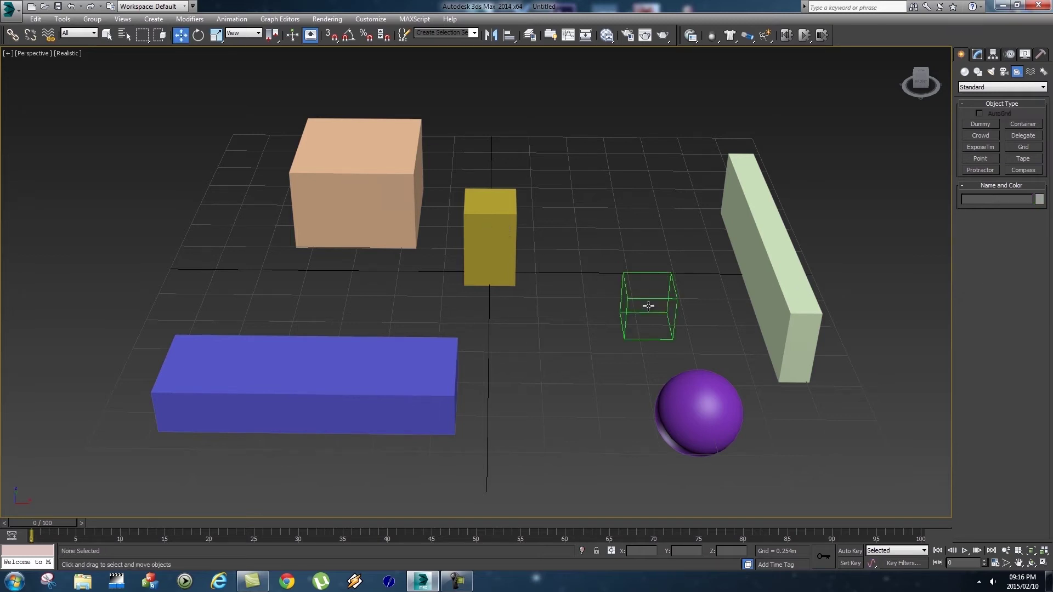
Step: Select the peach, yellow, blue and light green boxes plus the purple sphere
left_click_drag(115, 123, 484, 421)
left_click_drag(542, 444, 542, 443)
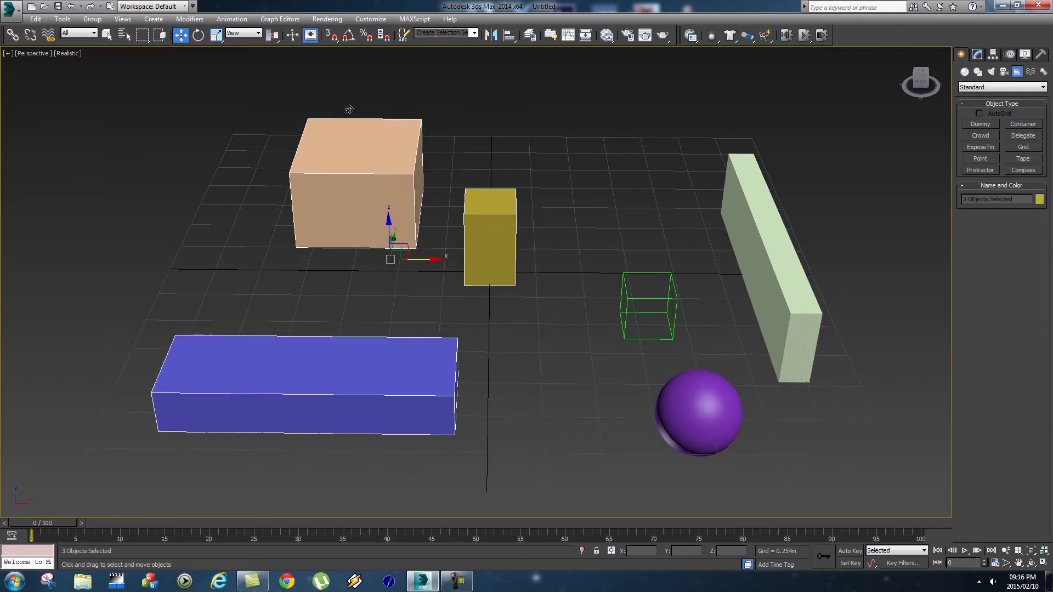
left_click_drag(615, 134, 789, 273, "ctrl")
left_click_drag(738, 485, 739, 485, "ctrl")
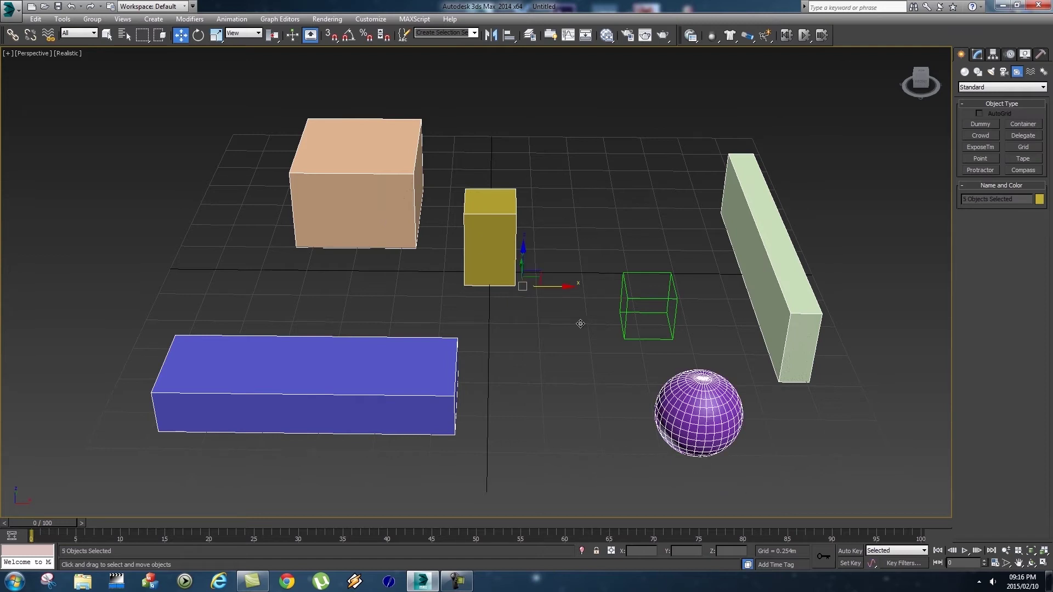
Step: Link the selected objects to the Point helper with Select and Link
left_click(12, 36)
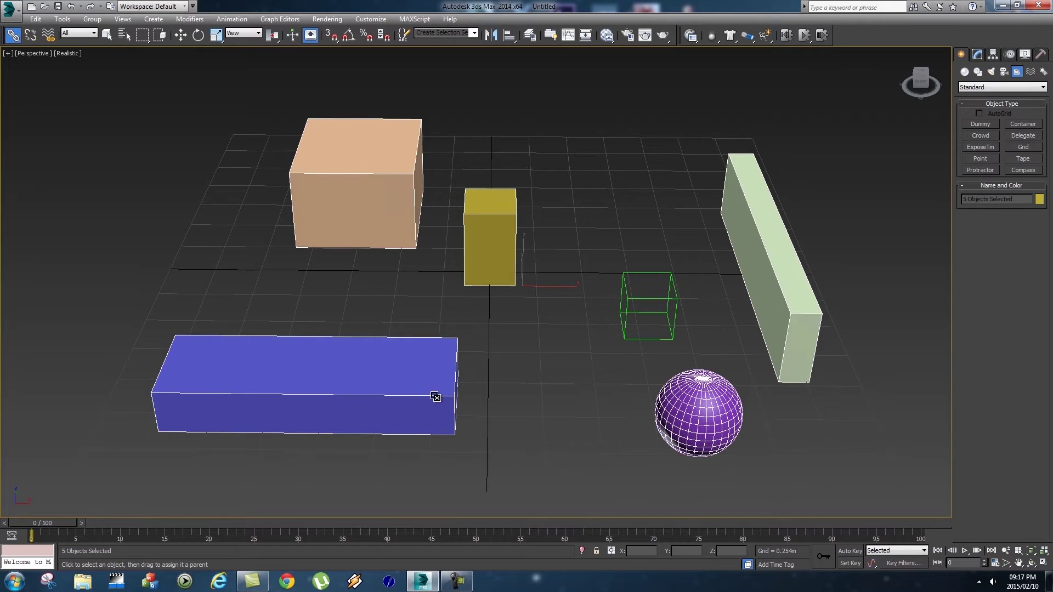
left_click_drag(505, 331, 629, 301)
left_click(181, 36)
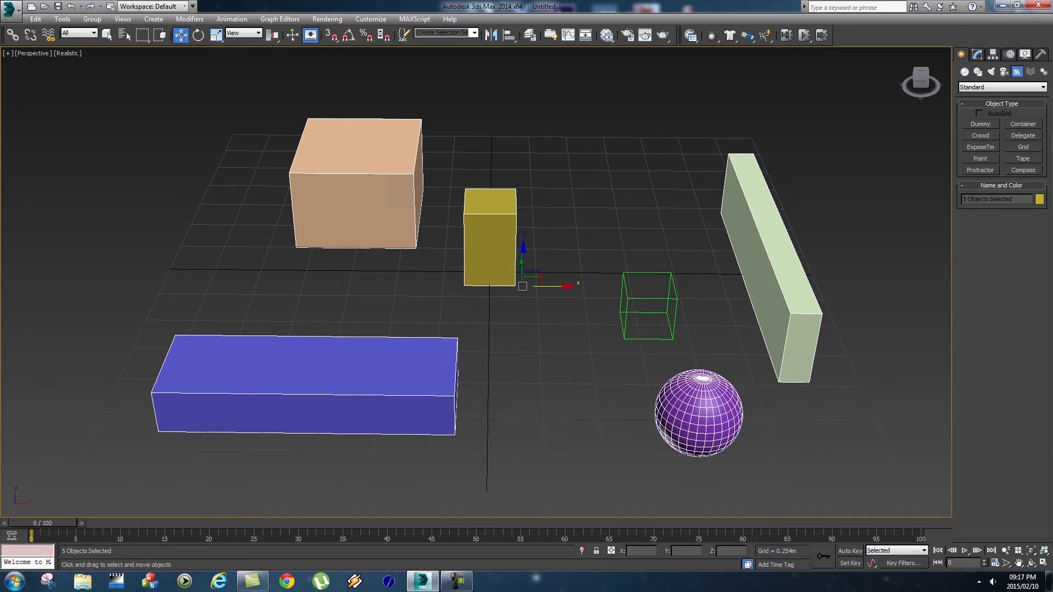
Step: Move and rotate the Point helper about Z, confirming the linked objects follow it
left_click(631, 301)
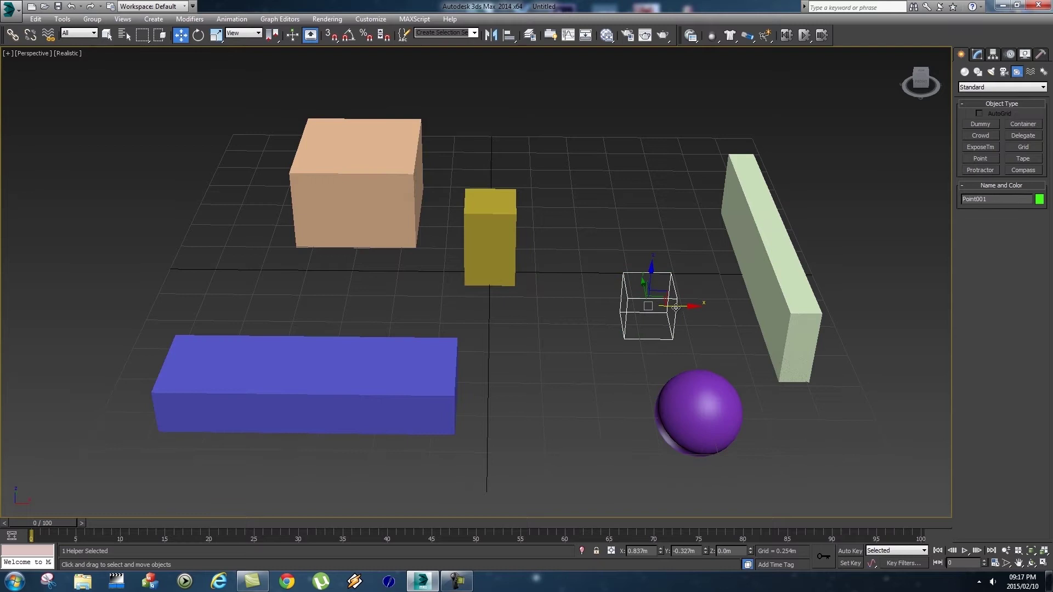
left_click_drag(693, 305, 690, 266)
key("e")
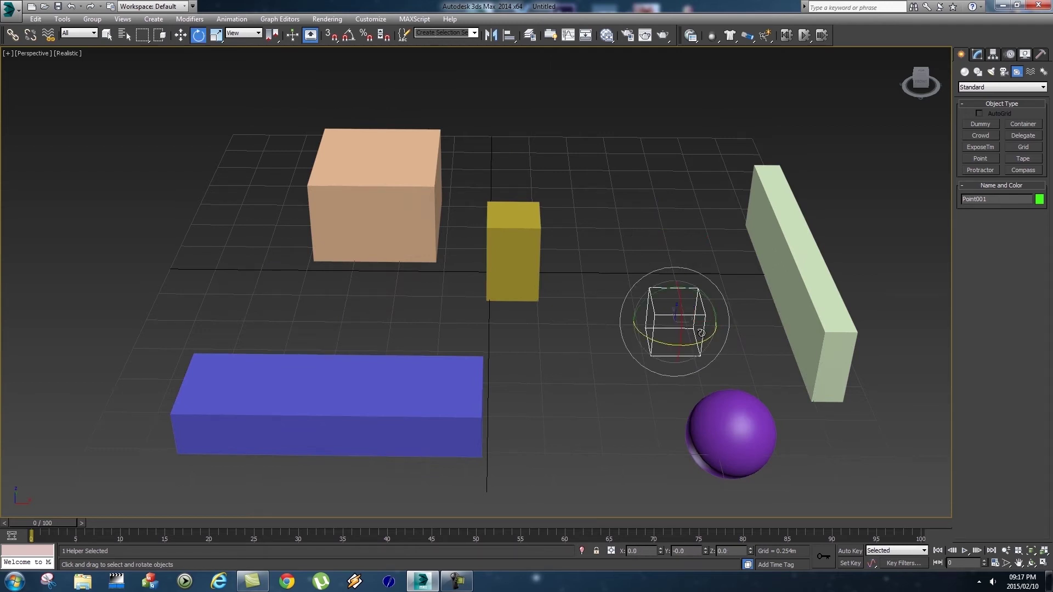
left_click_drag(701, 341, 674, 324)
key("r")
Step: Undo the recent transforms and the Point helper creation with Ctrl+Z
key("ctrl+z")
key("ctrl+z")
key("ctrl+z")
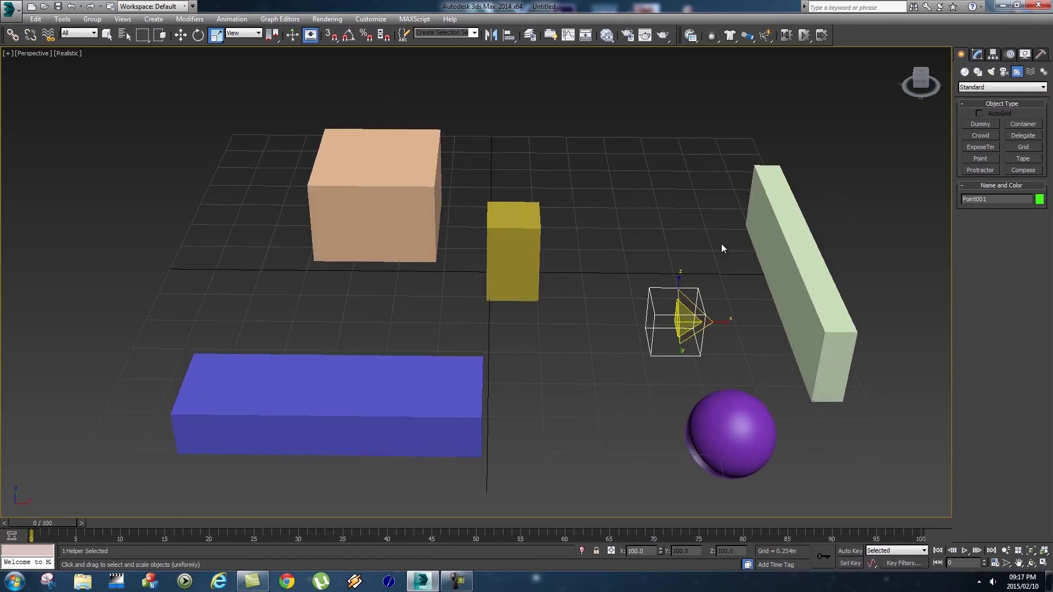
key("ctrl+z")
key("ctrl+z")
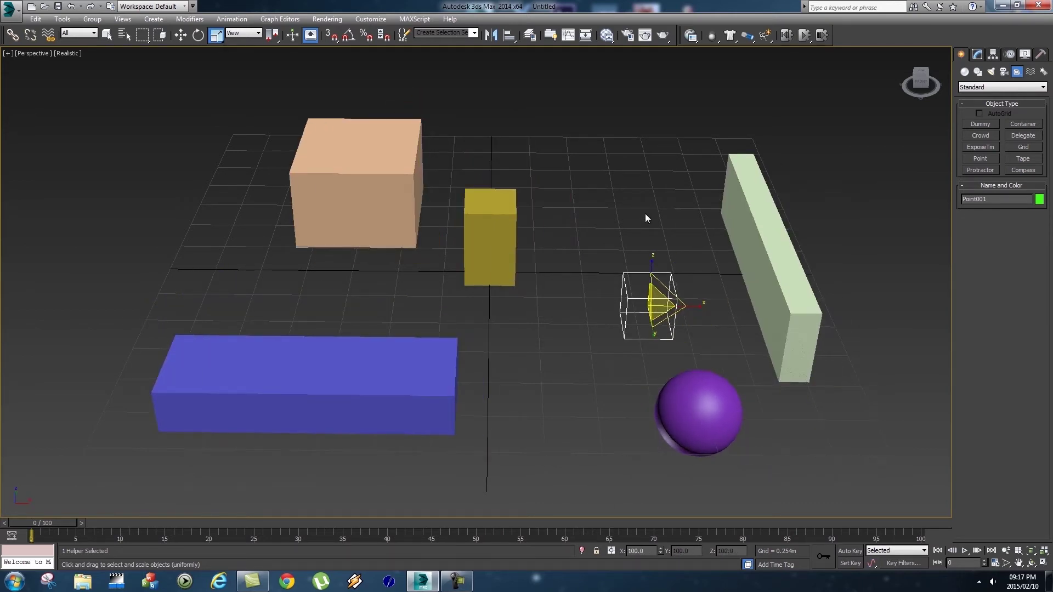
key("ctrl+z")
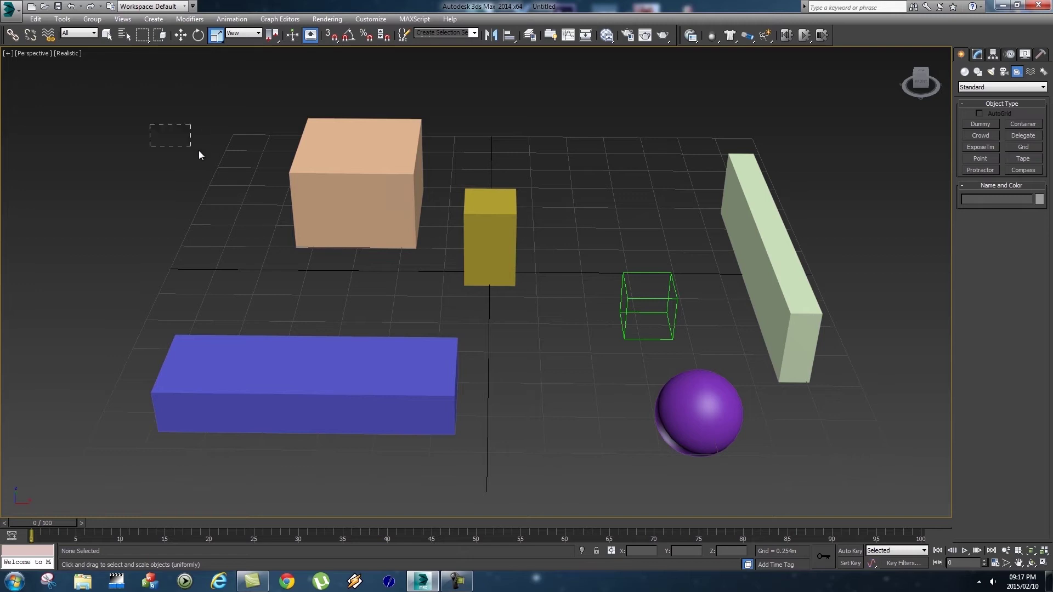
Step: Unlink the boxes, wall and sphere from the dummy, then select Point001 on its own
mouse_move(538, 441)
left_mouse_down()
mouse_move(452, 325)
mouse_move(540, 450)
left_mouse_up()
left_click_drag(637, 101, 775, 206)
left_click_drag(581, 406, 719, 477, "ctrl")
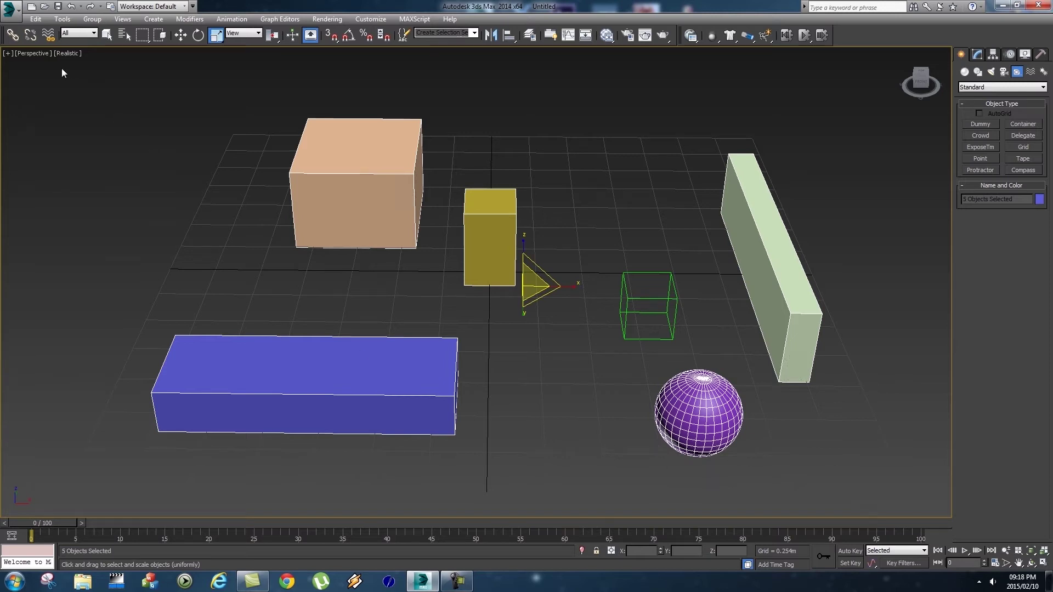
left_click(30, 35)
key("w")
left_click_drag(610, 236, 632, 274)
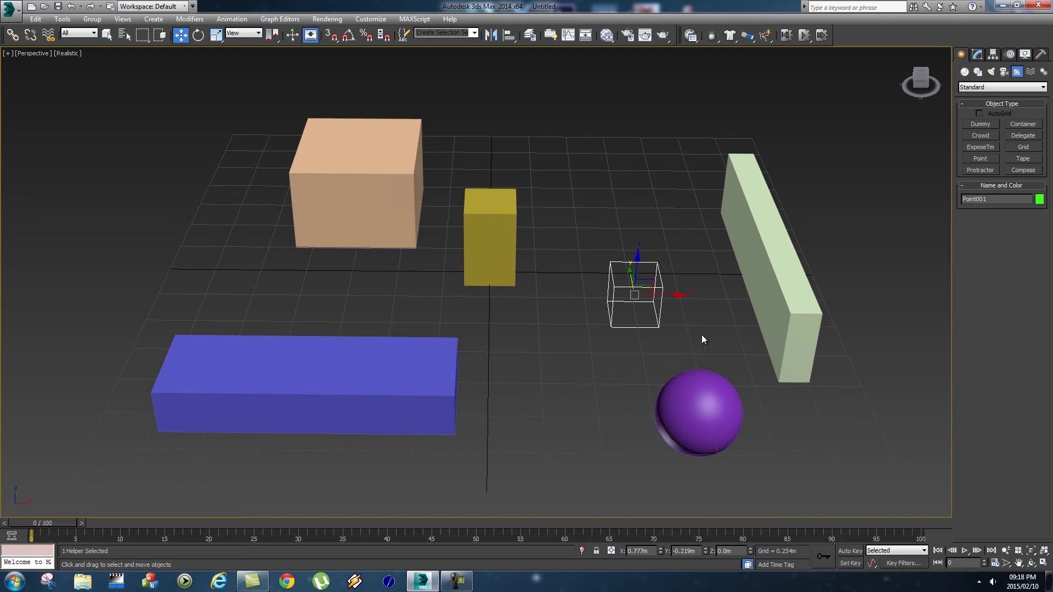
Step: Reselect Point001 alone and start the Align tool on it
left_click(635, 354)
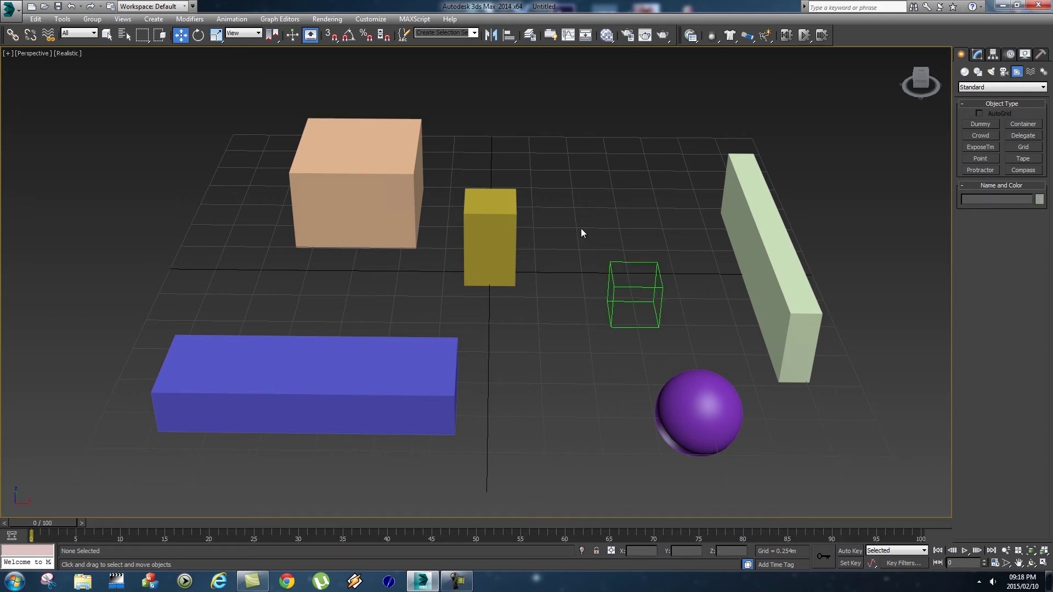
left_click_drag(690, 338, 691, 340)
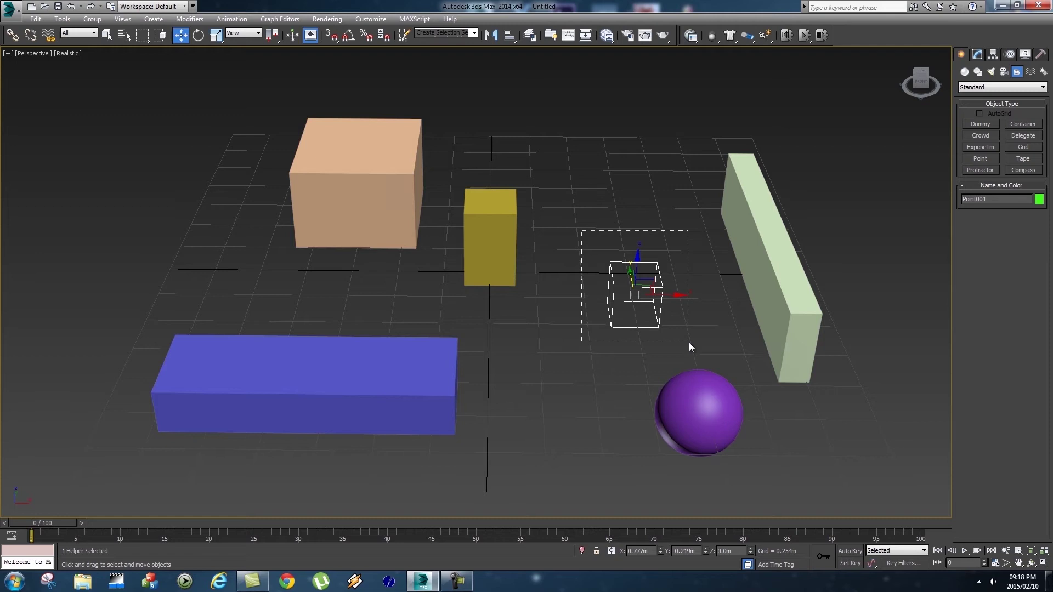
left_click(509, 35)
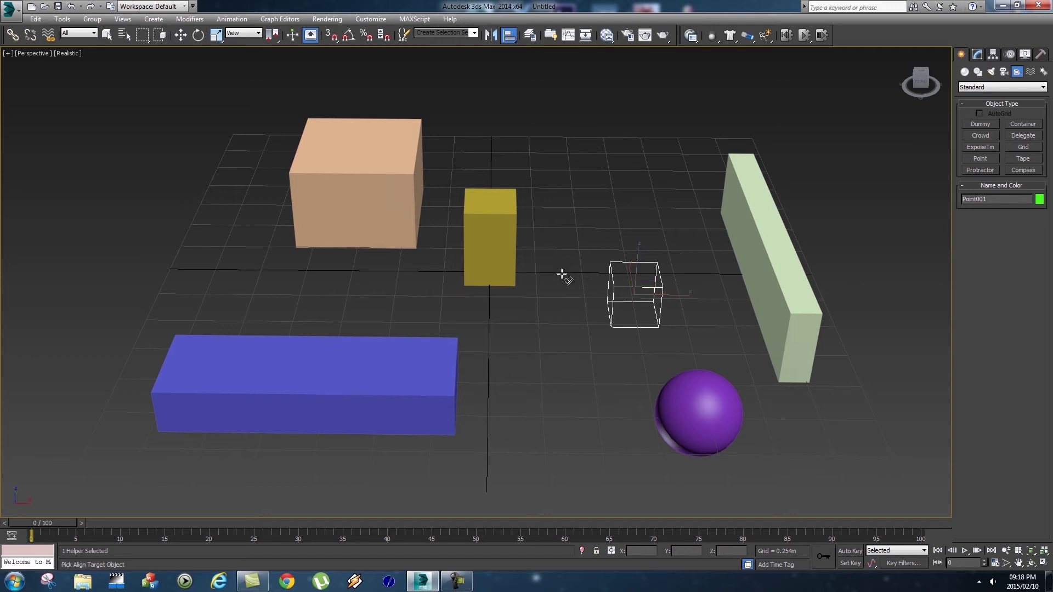
Step: Align Point001 to the yellow box with X, Y, Z Position checked and Target Object set to Center
left_click(495, 236)
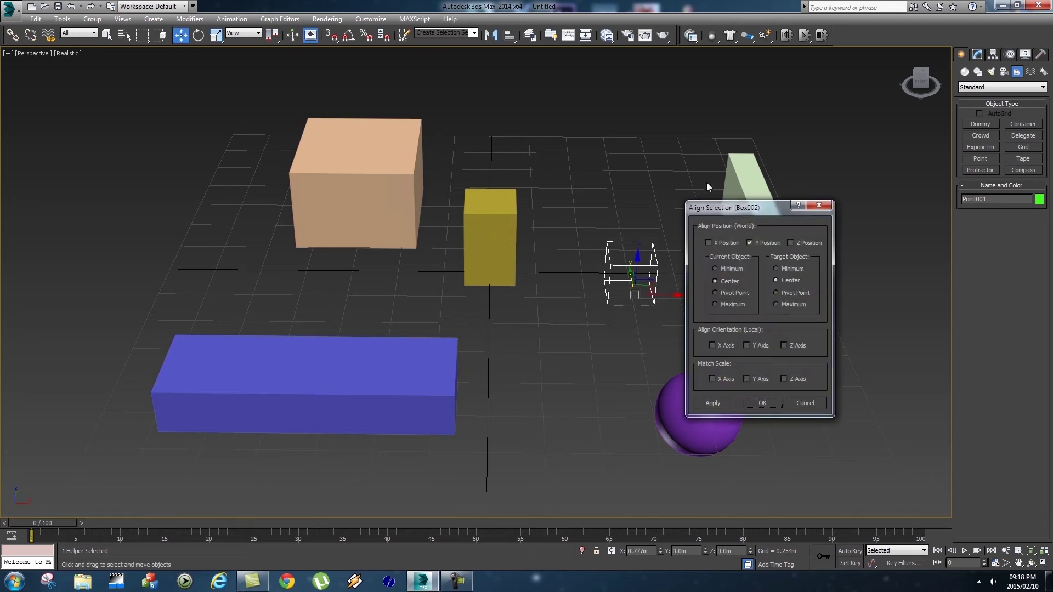
left_click_drag(732, 208, 787, 157)
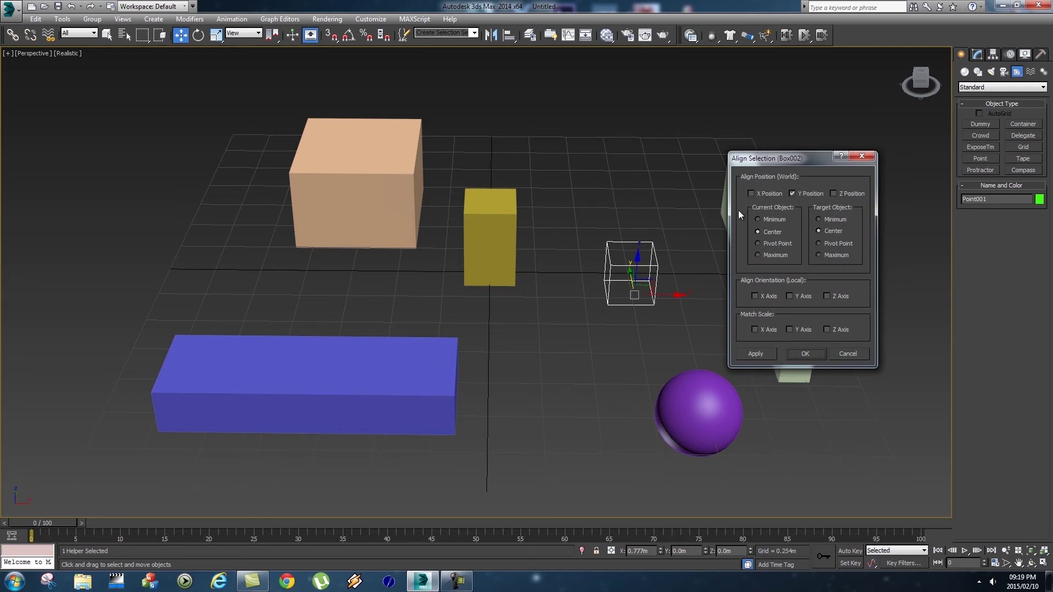
left_click(760, 193)
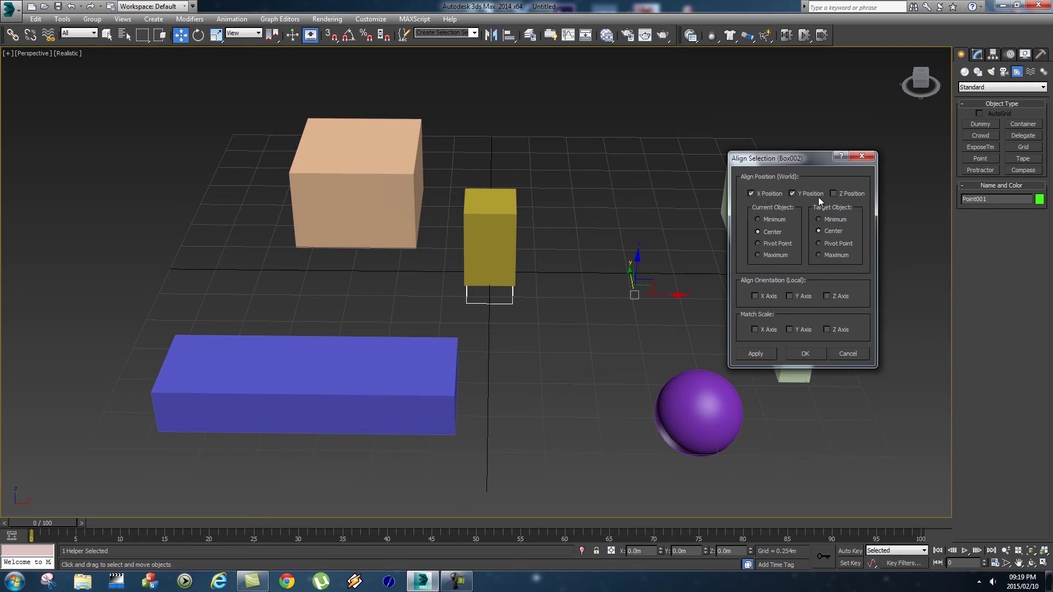
left_click(834, 194)
left_click(819, 244)
left_click(826, 233)
Step: Confirm the alignment and scale Point001 to about 146.44% so it encloses the yellow box
left_click(808, 352)
middle_click_drag(643, 268, 608, 269, "alt")
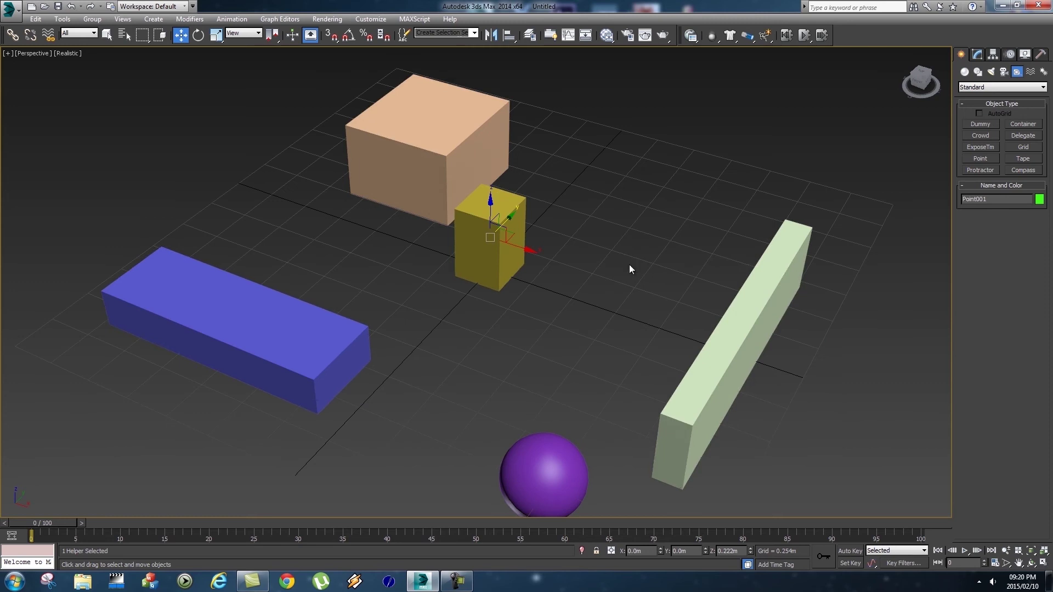
key("r")
left_click_drag(493, 239, 560, 221)
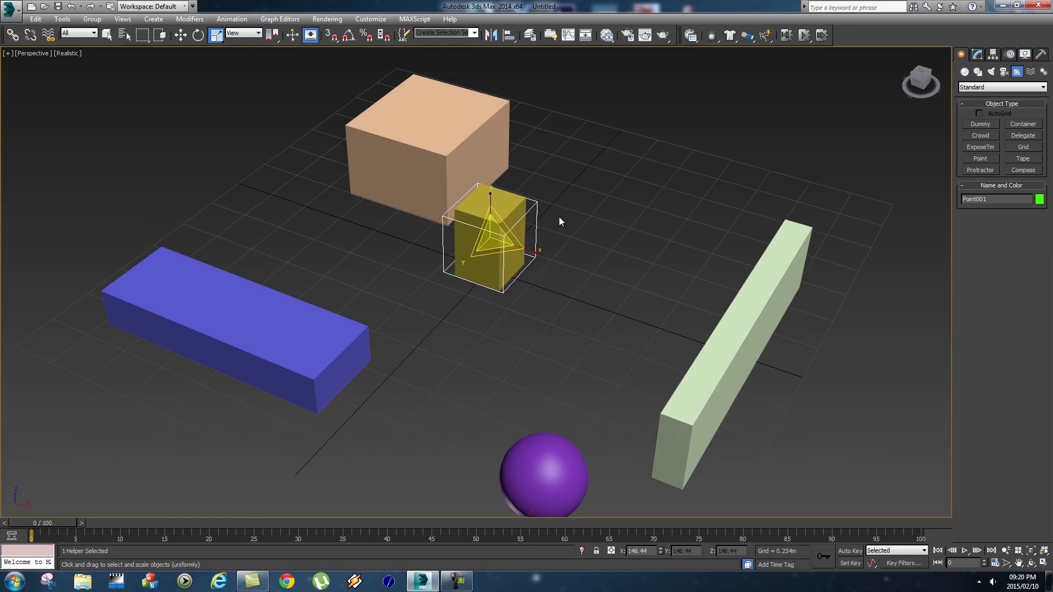
key("w")
middle_click_drag(633, 258, 662, 256, "alt")
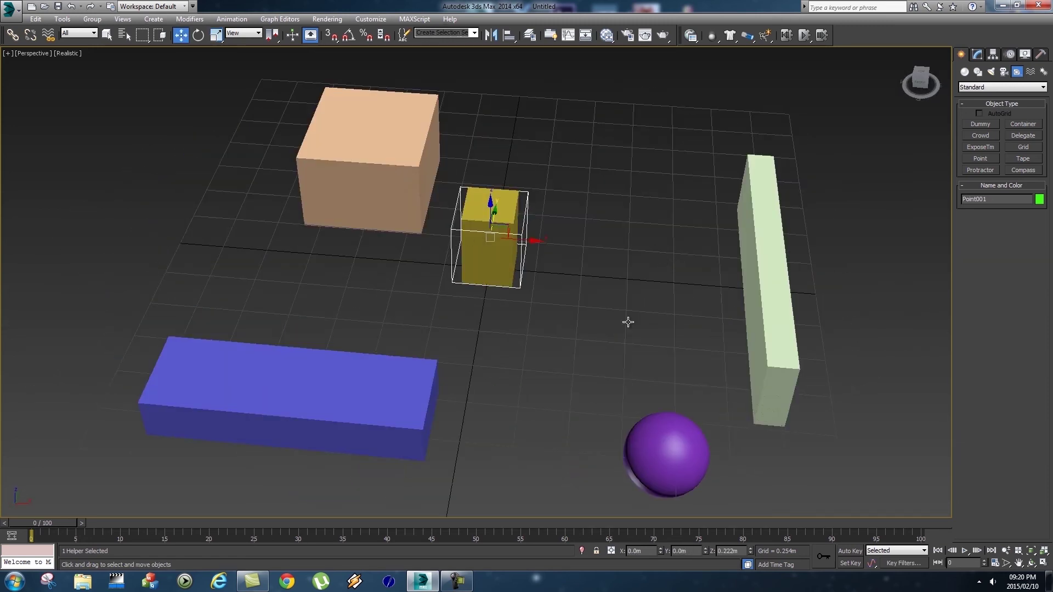
left_click(492, 265)
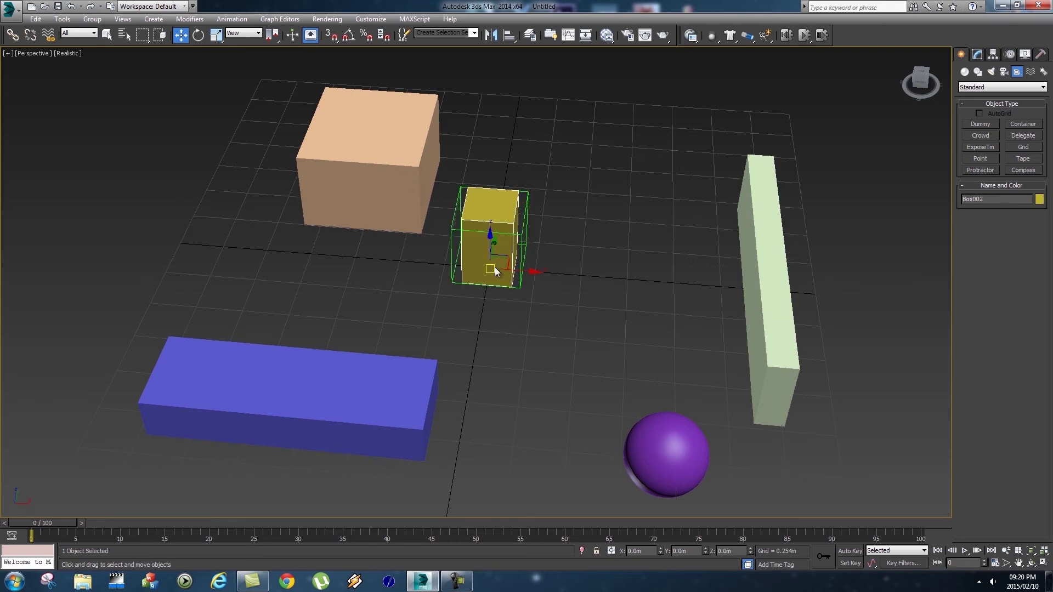
Step: Select the peach, blue and tall green boxes and purple sphere, and link them to Point001
left_click_drag(367, 219, 366, 219, "ctrl")
left_click_drag(157, 249, 263, 362, "ctrl")
left_click_drag(569, 381, 698, 483, "ctrl")
left_click_drag(651, 235, 838, 351, "ctrl")
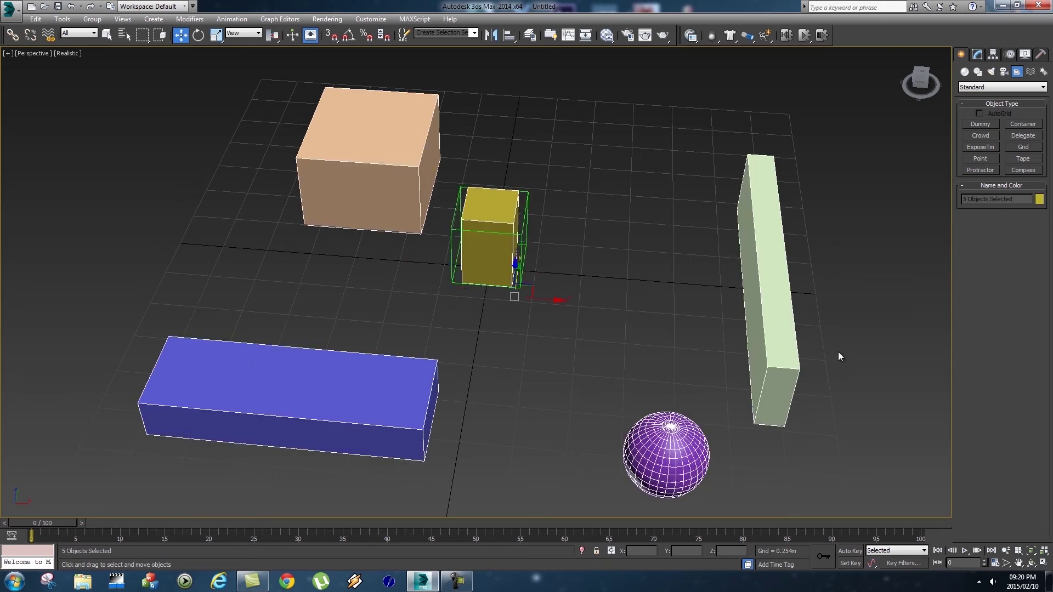
left_click(12, 37)
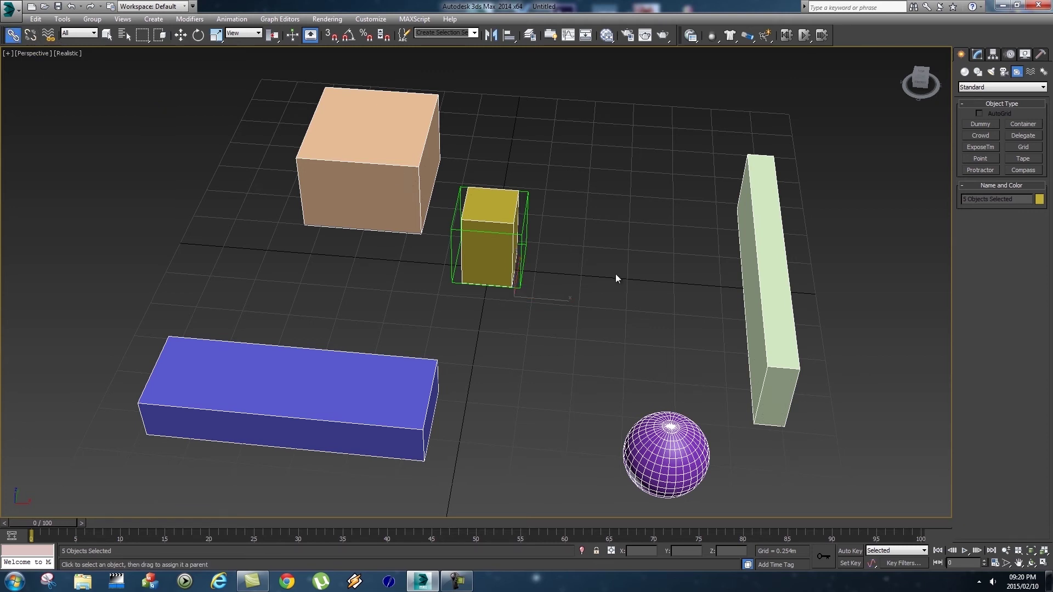
left_click_drag(778, 338, 476, 298)
Step: Rotate Point001 about 28 degrees around Z so the linked objects turn with it
key("e")
left_click(450, 253)
left_click_drag(505, 249, 527, 294)
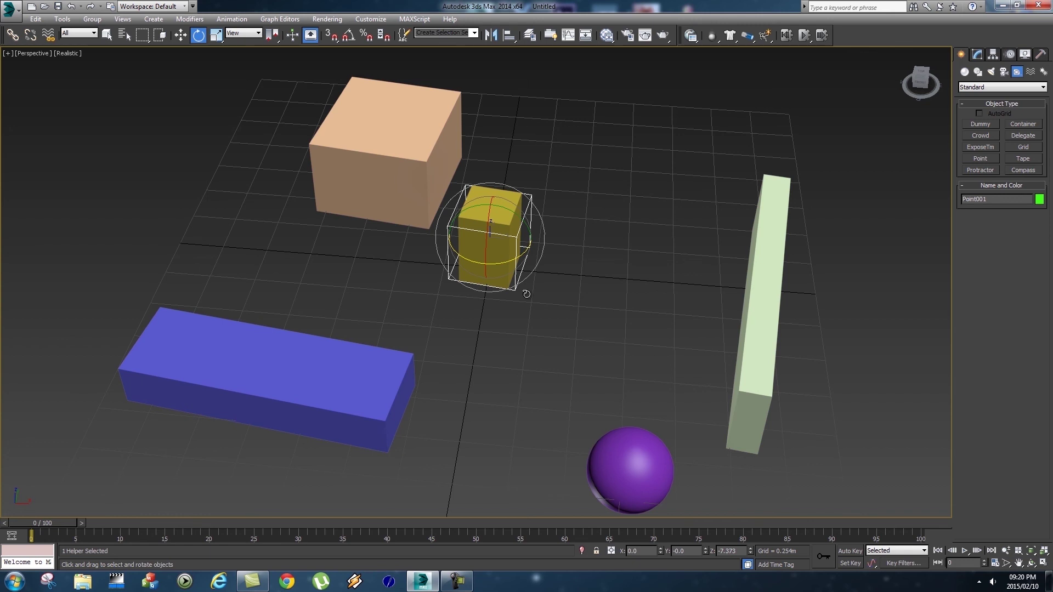
left_click(590, 321)
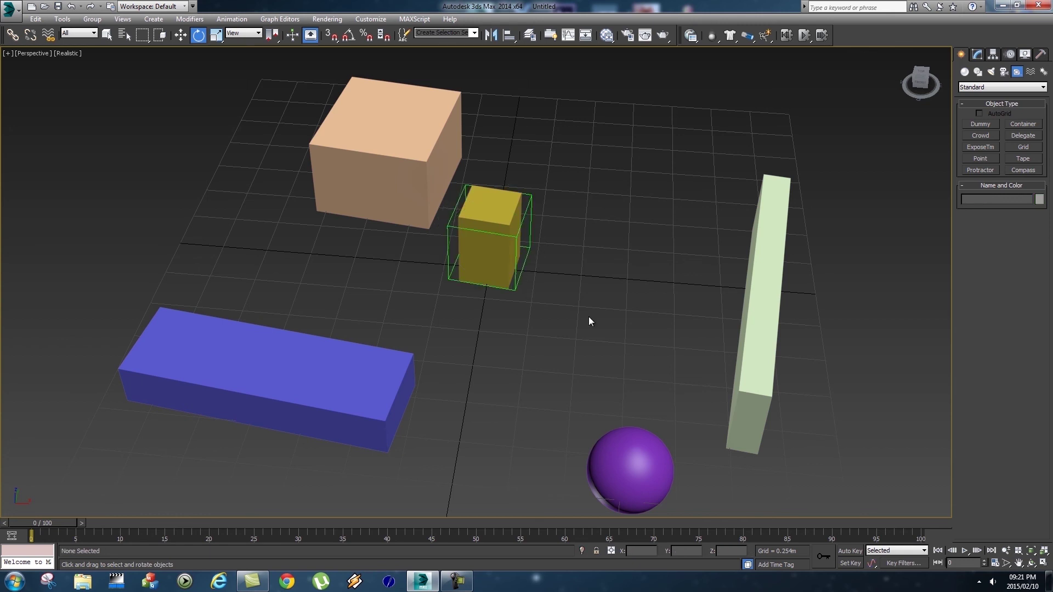